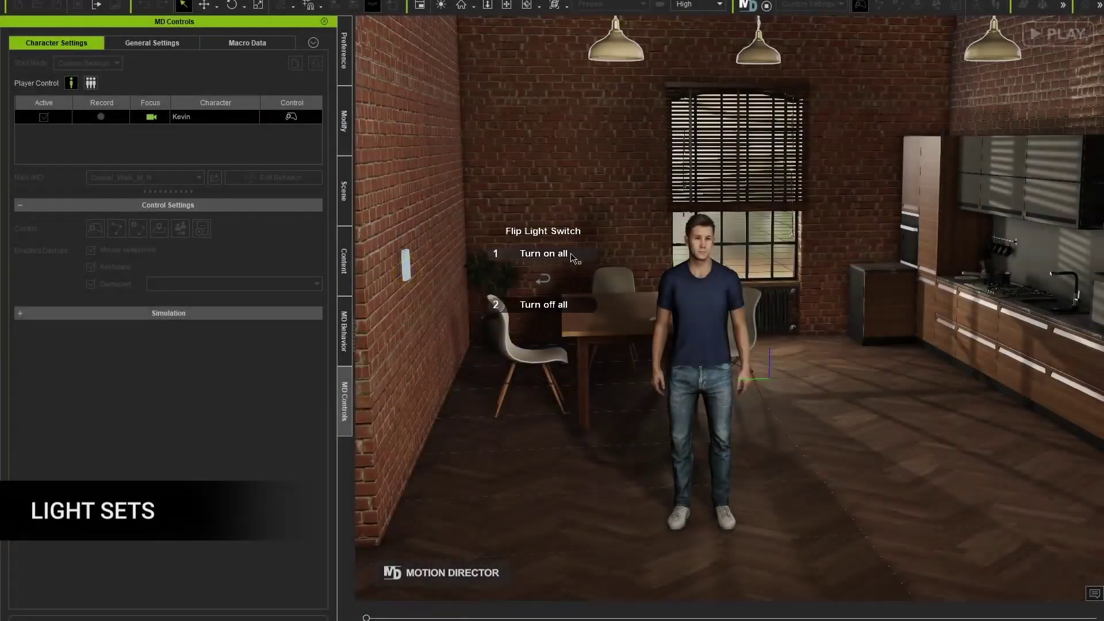
Step: Turn on all the loft lights and drop Microwave.iProp into the kitchen
click(544, 254)
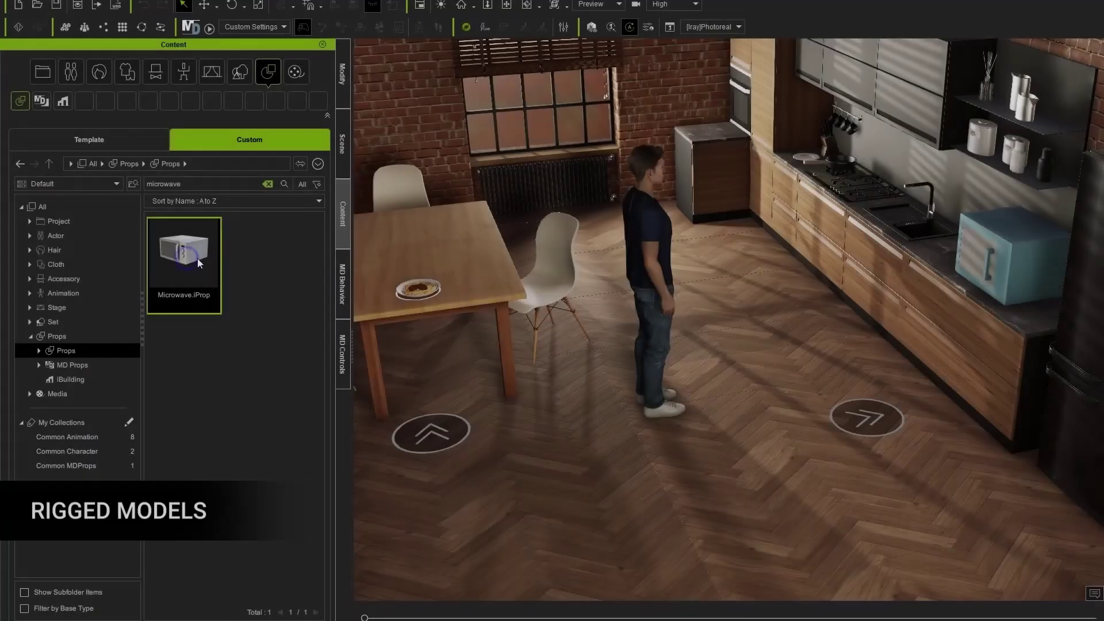
drag(184, 265, 994, 240)
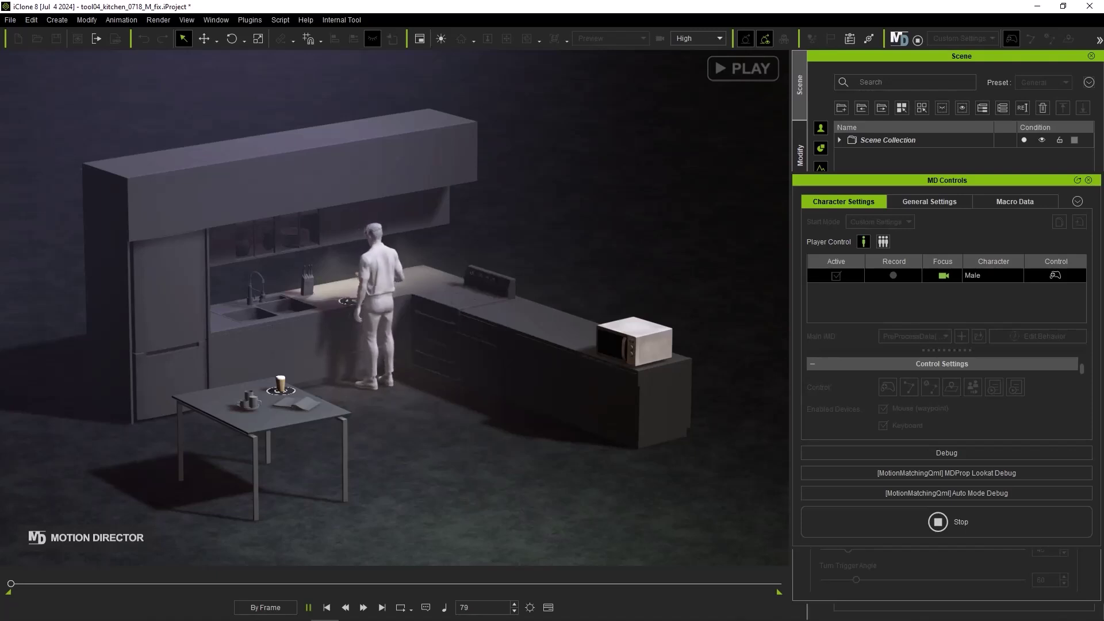
Step: Queue Check on the power box, Welding on the steel pipe, and Check Diagram on the blueprint
mouse_move(645, 316)
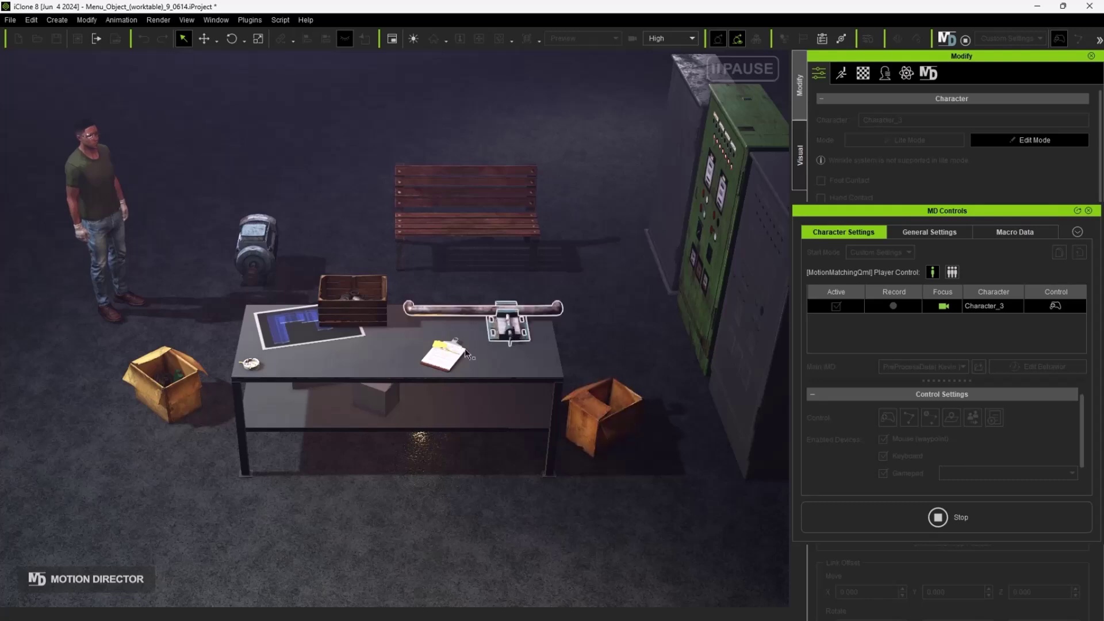
click(444, 348)
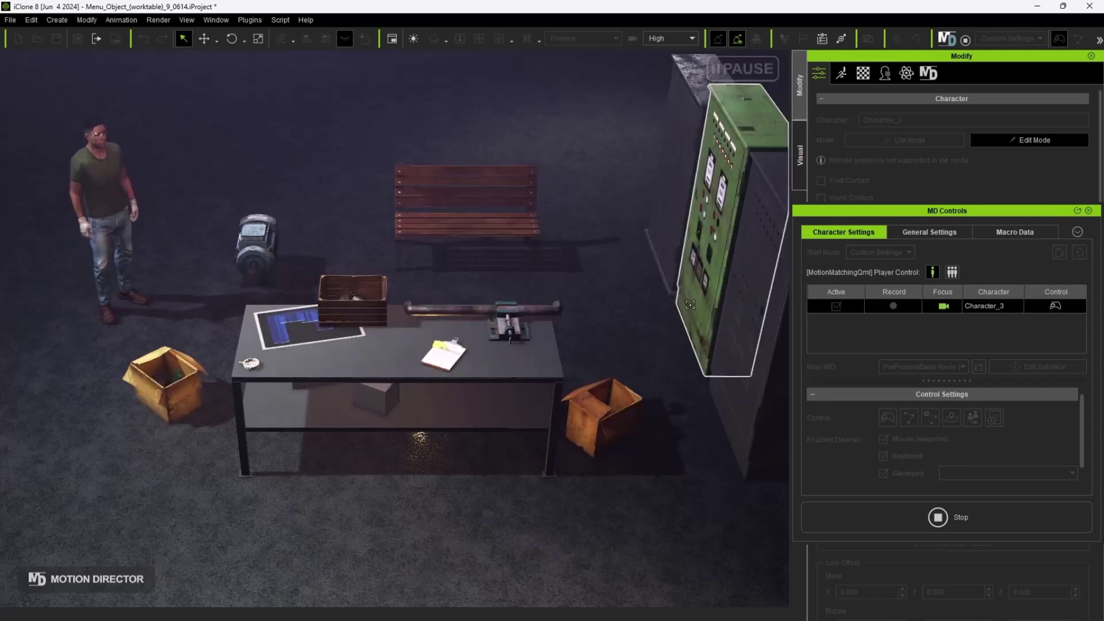
click(713, 224)
click(518, 231)
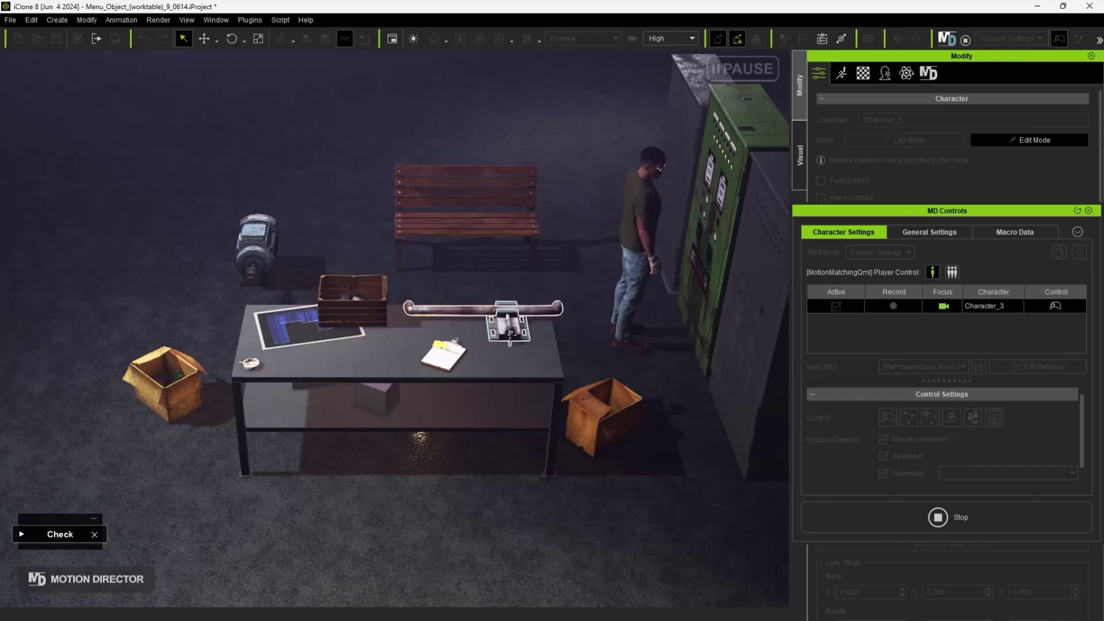
click(512, 345)
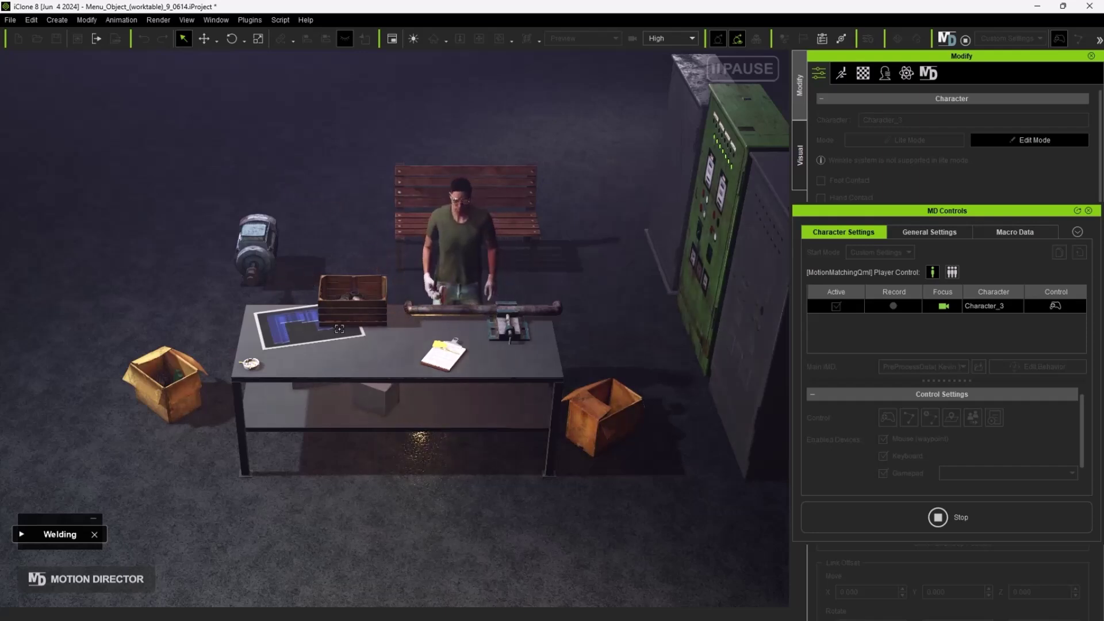
click(311, 325)
click(320, 330)
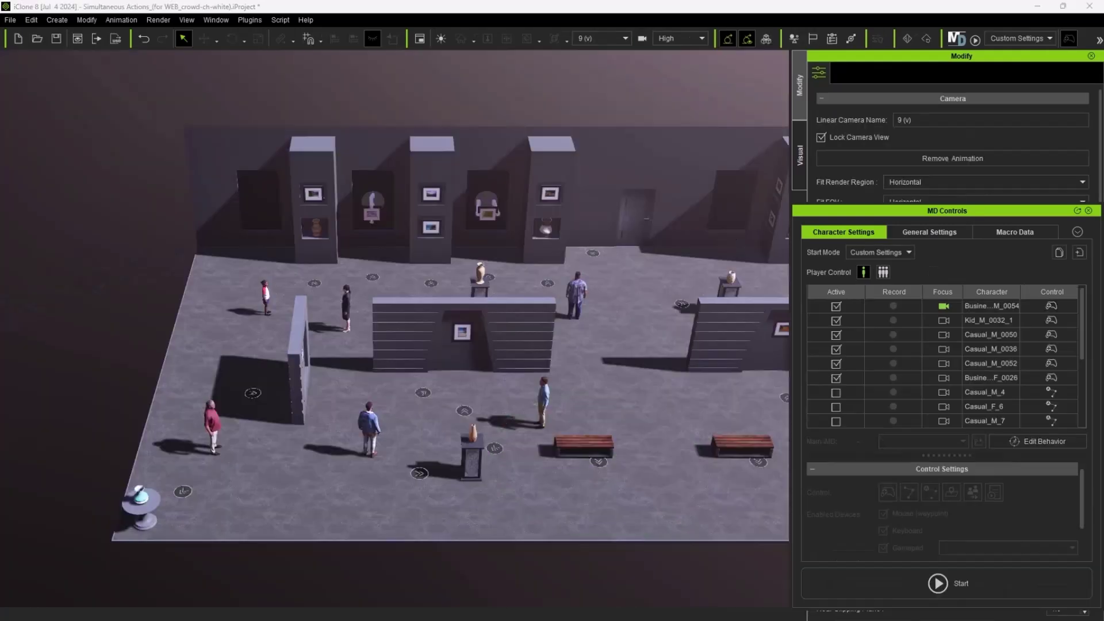
Step: Switch control back to the first businessman and have him snap a photo of the wall painting
drag(948, 313, 944, 381)
key(Tab)
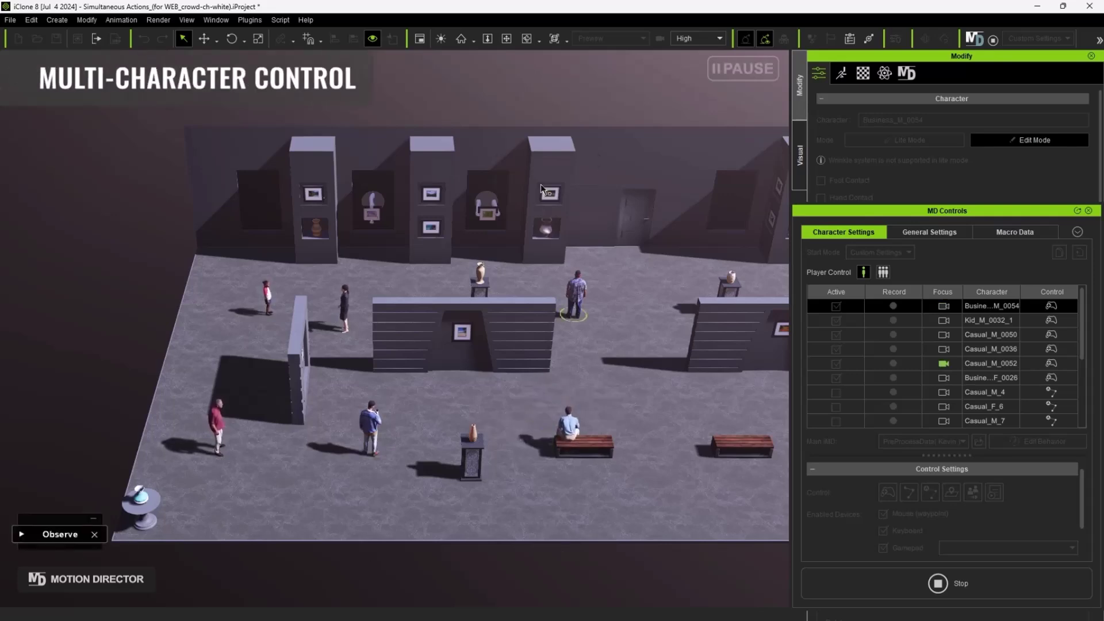
click(541, 189)
key(2)
Step: Switch to the kid character and queue Observe and Cross Arms at the vase
key(Tab)
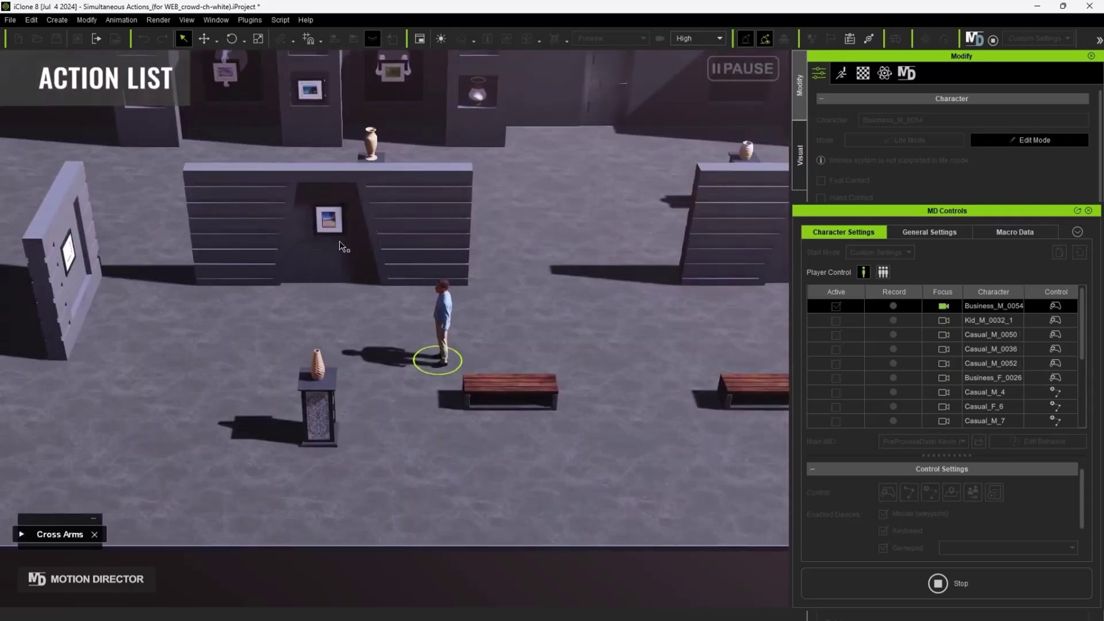
click(320, 322)
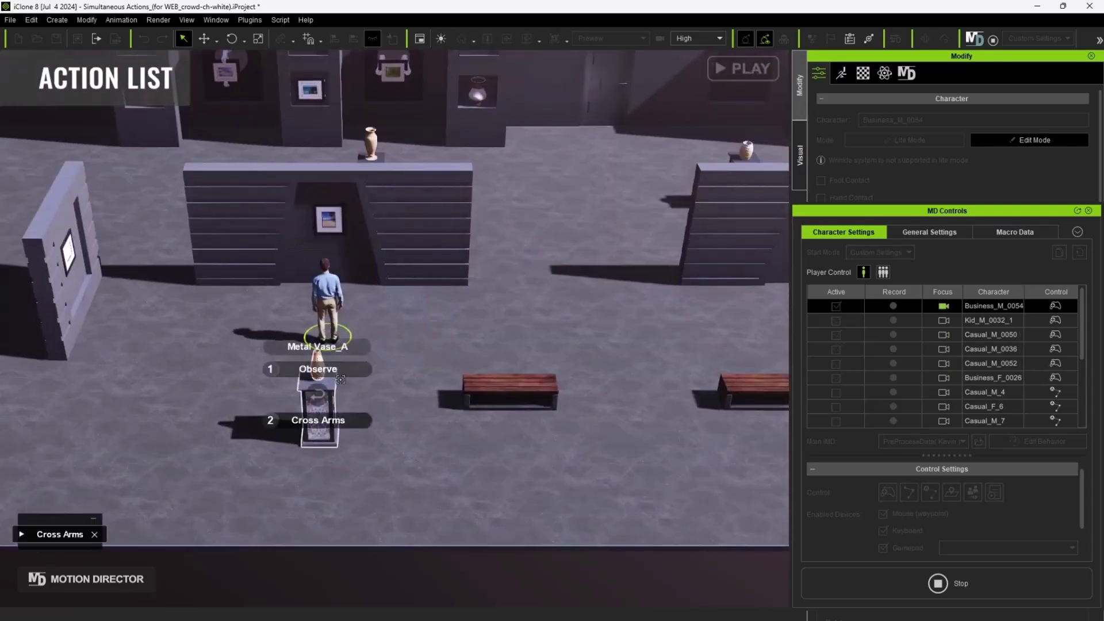
key(1)
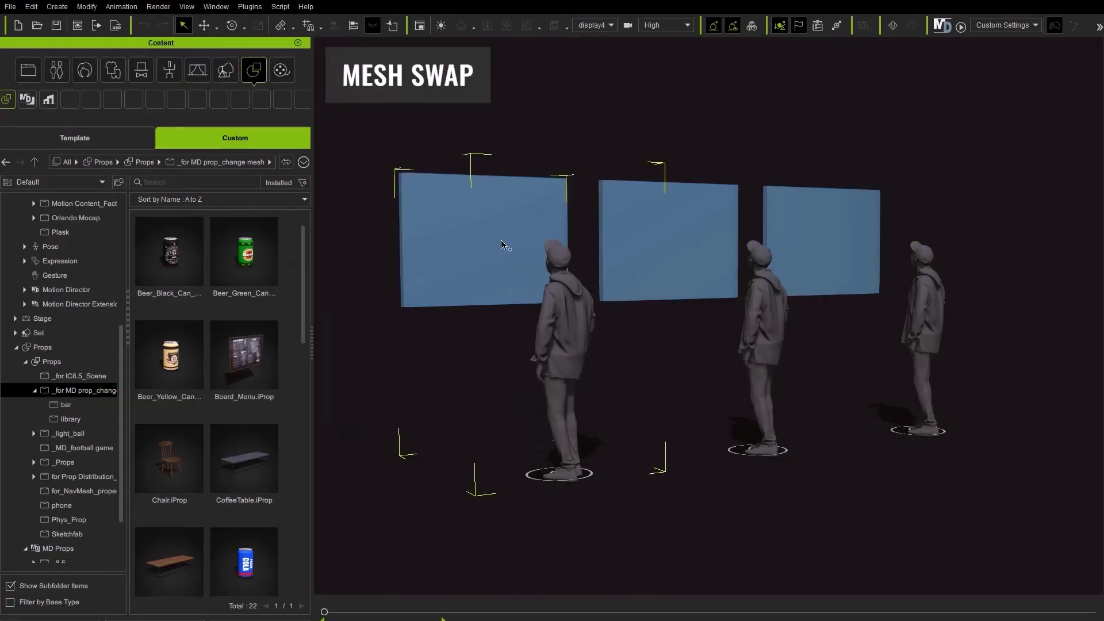
Step: Drop Board_Menu.iProp onto the middle panel and the bookshelf prop onto the right panel
drag(244, 354, 667, 236)
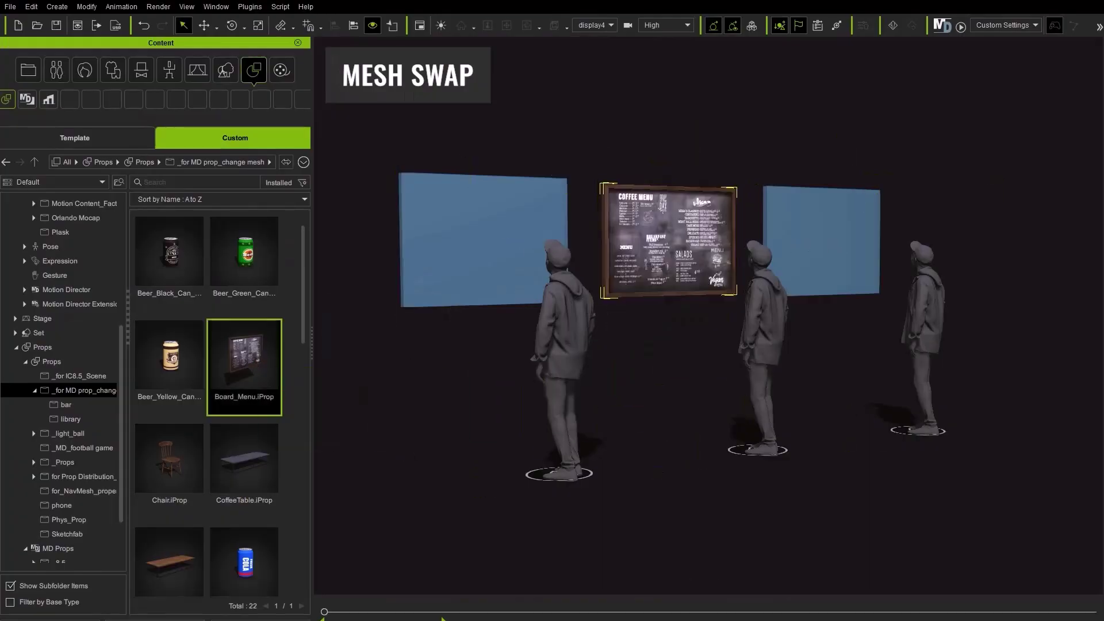
scroll(265, 410, down, 5)
drag(264, 411, 828, 270)
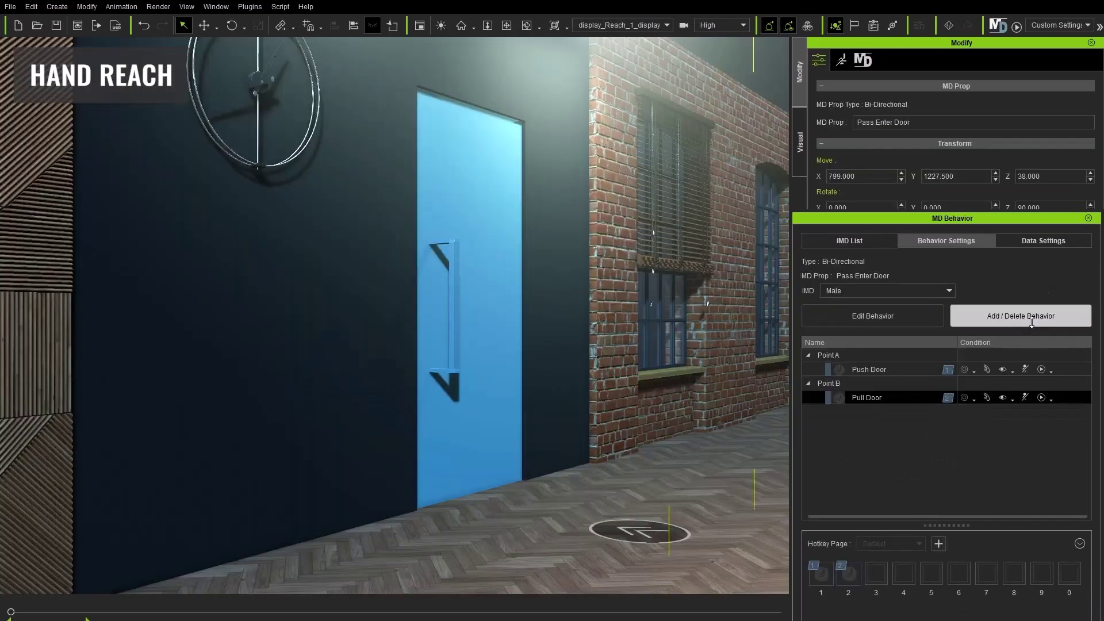
Step: Edit the door behavior's animation layer and move the ReachDummy_R target toward the handle
click(402, 406)
click(844, 64)
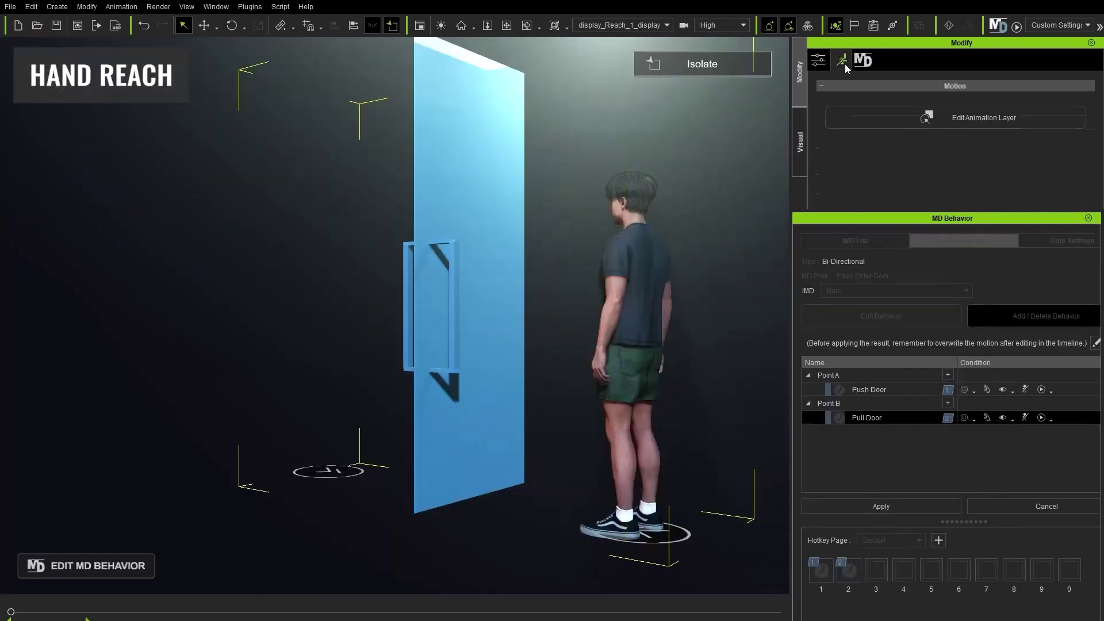
click(897, 118)
click(876, 244)
drag(11, 612, 31, 613)
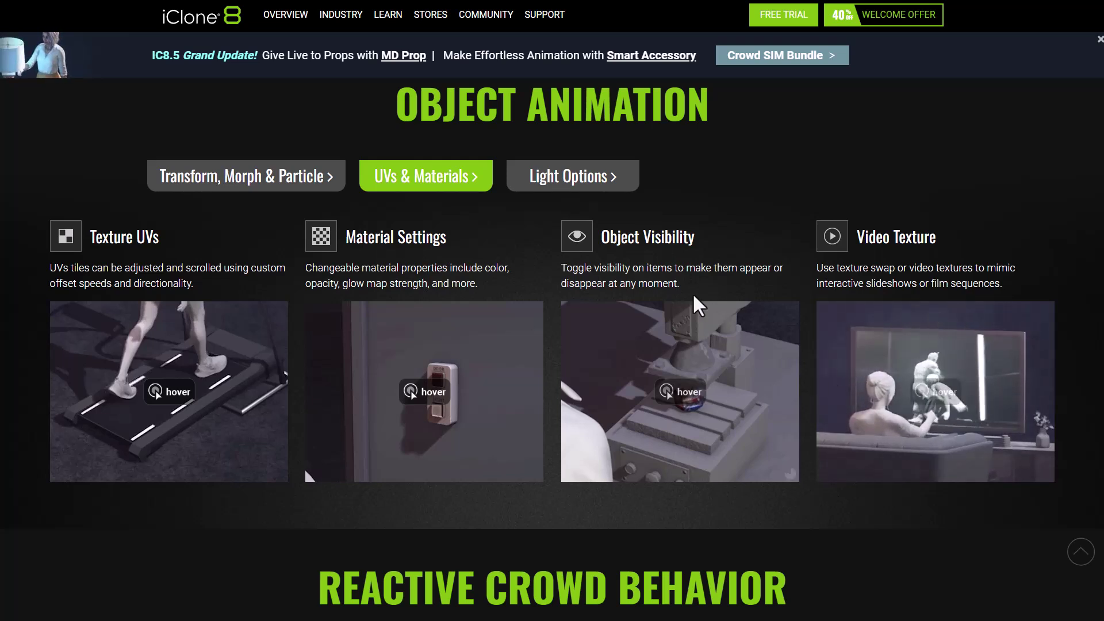
Step: Show the Light Options examples, starting with the Light Toggling tile
click(586, 188)
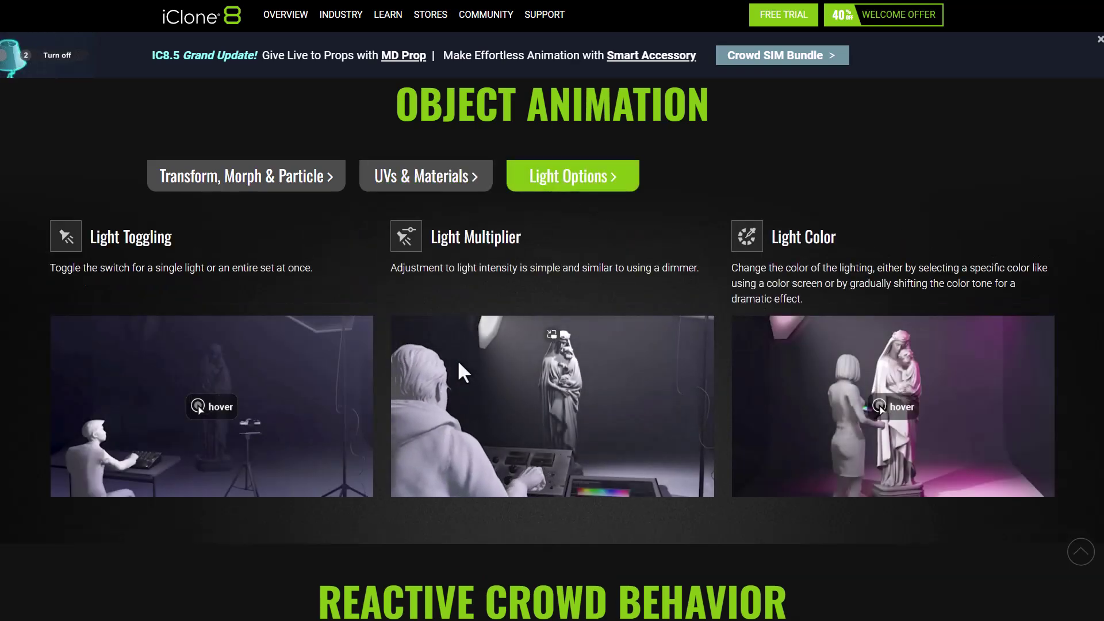
mouse_move(284, 437)
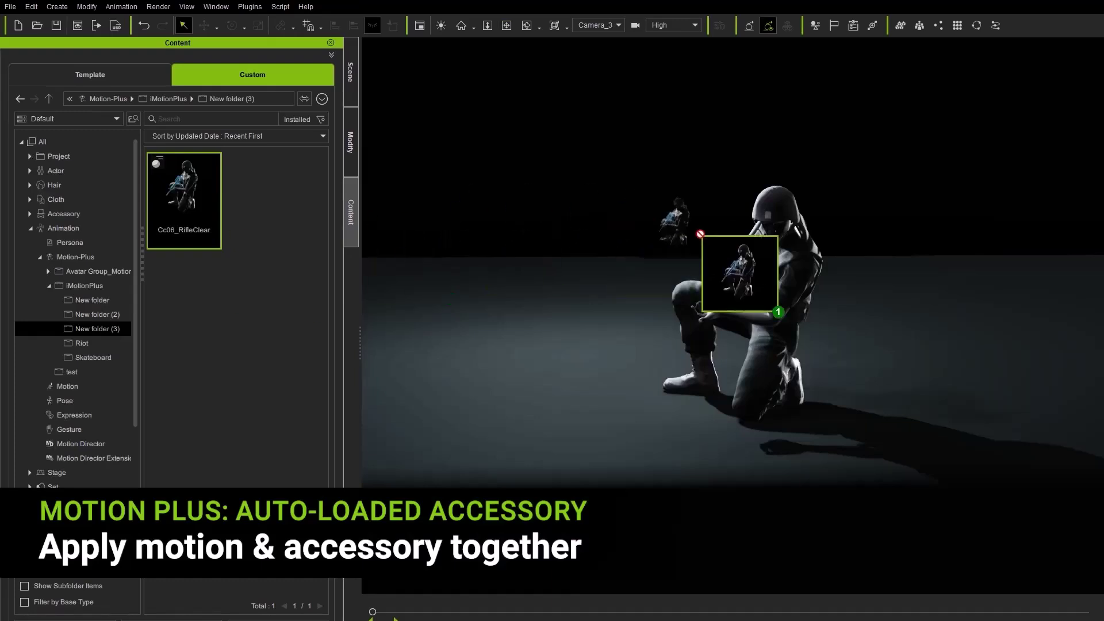
Step: Apply the Sawing Motion Plus to the kneeling character and pick a parent for the bowler bag
drag(700, 234, 748, 270)
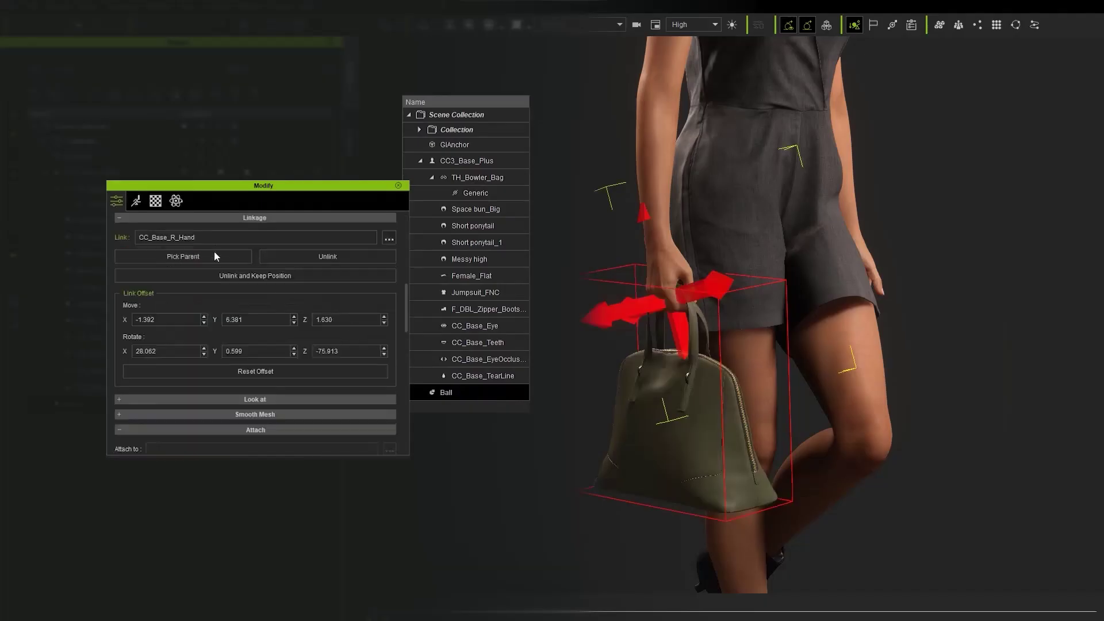
click(214, 257)
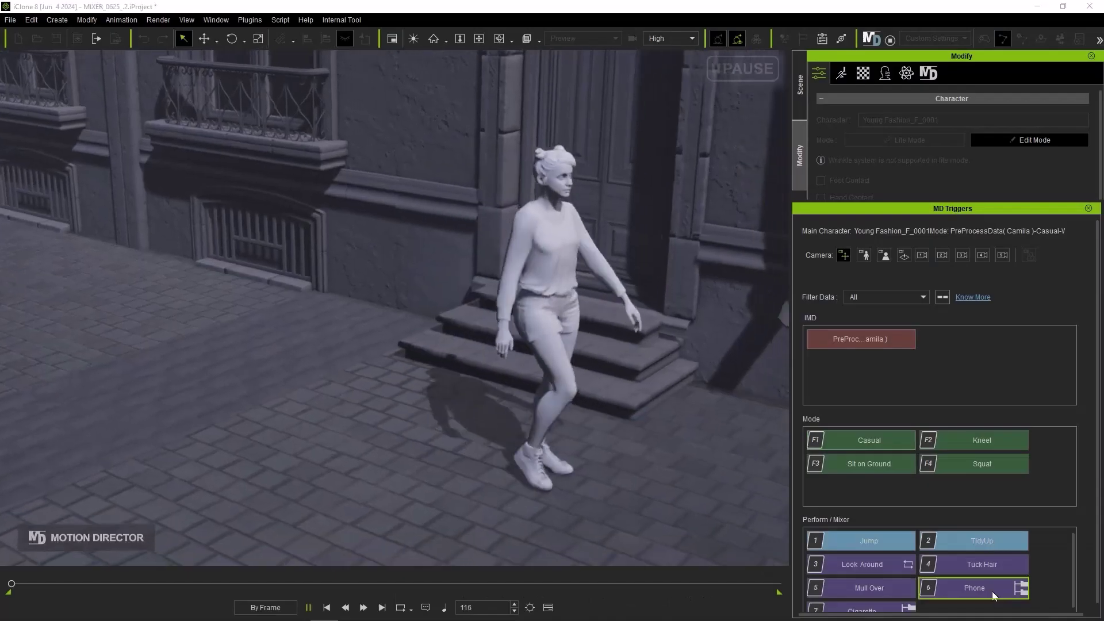
Step: Trigger Phone then Message for the walking woman and re-randomize the crowd's accessories
click(992, 588)
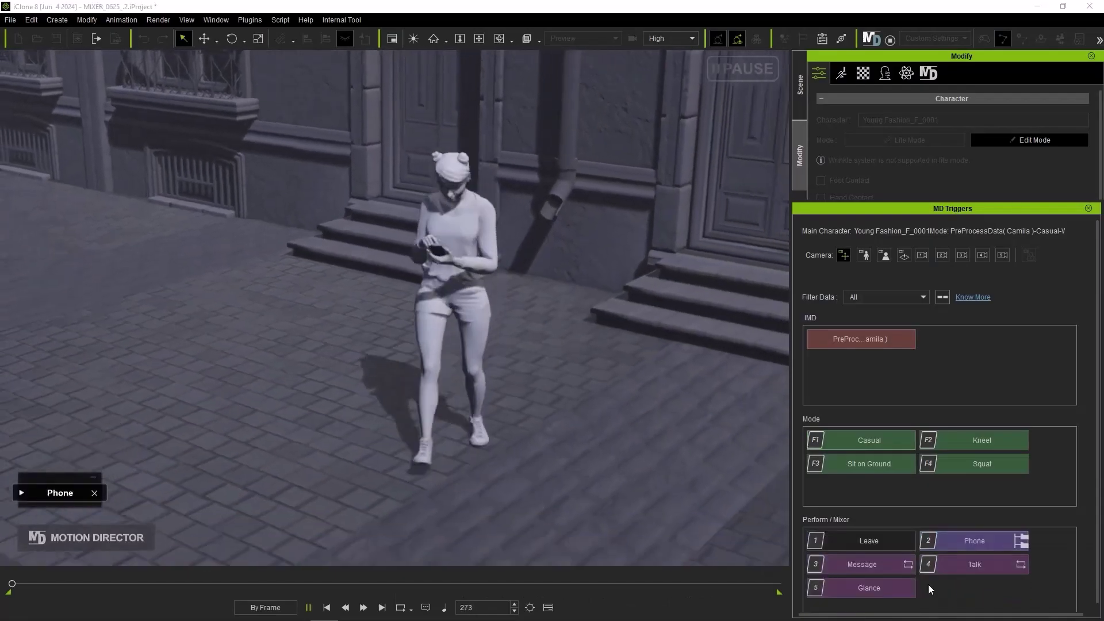
click(863, 564)
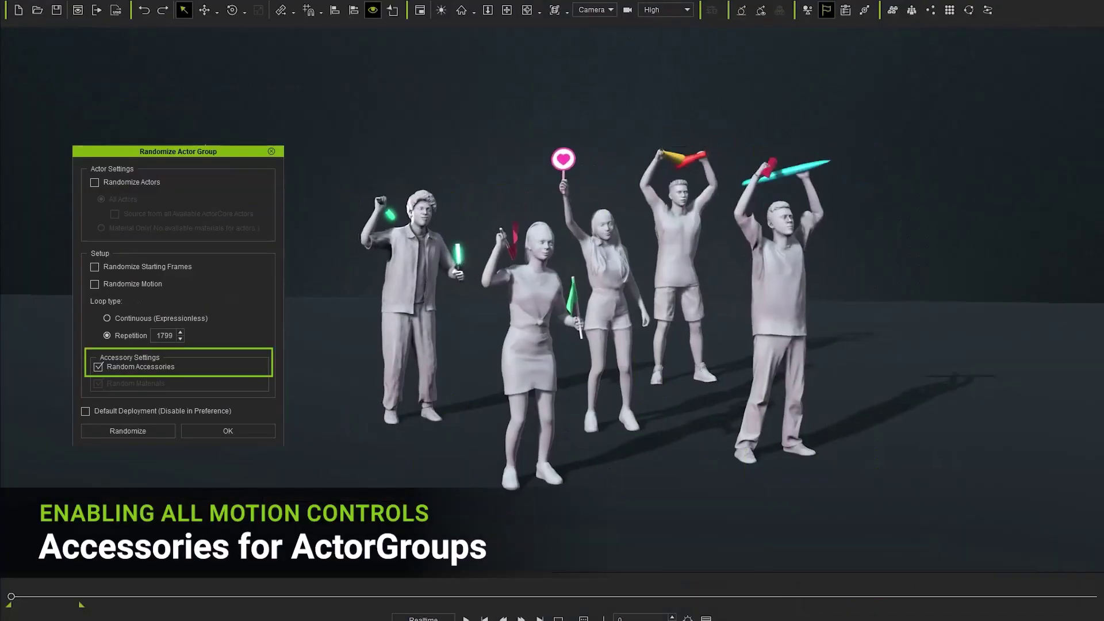
click(163, 429)
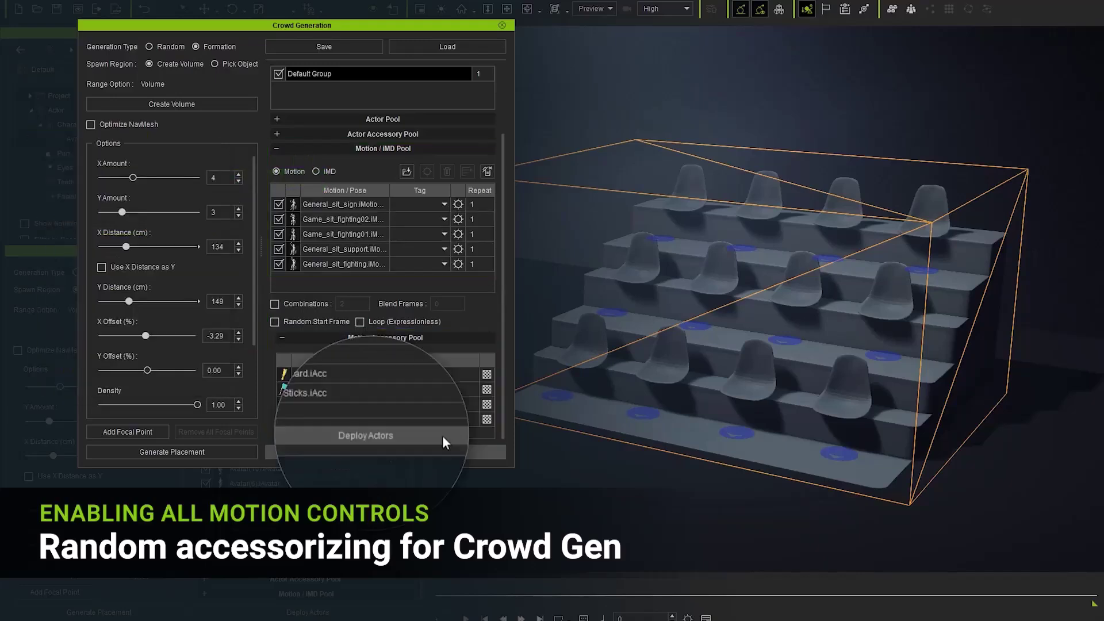
Step: Deploy the generated crowd actors onto the tiered seats
click(443, 436)
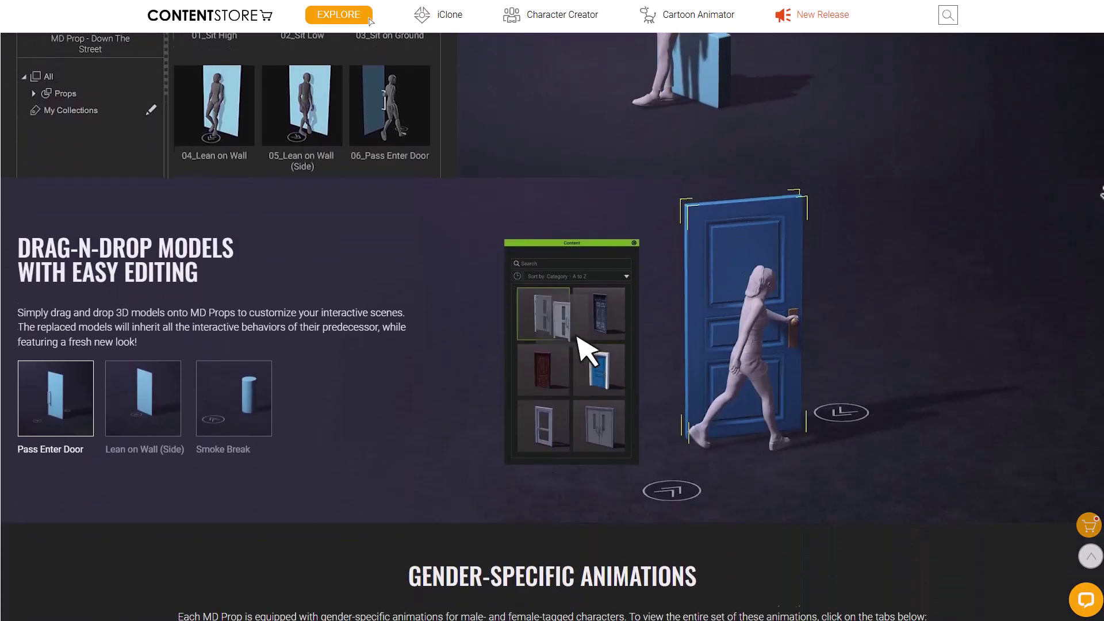
Step: Scroll through the Gender-Specific Animations: doorway push/pull, smoking and drink-ordering examples
scroll(369, 21, down, 10)
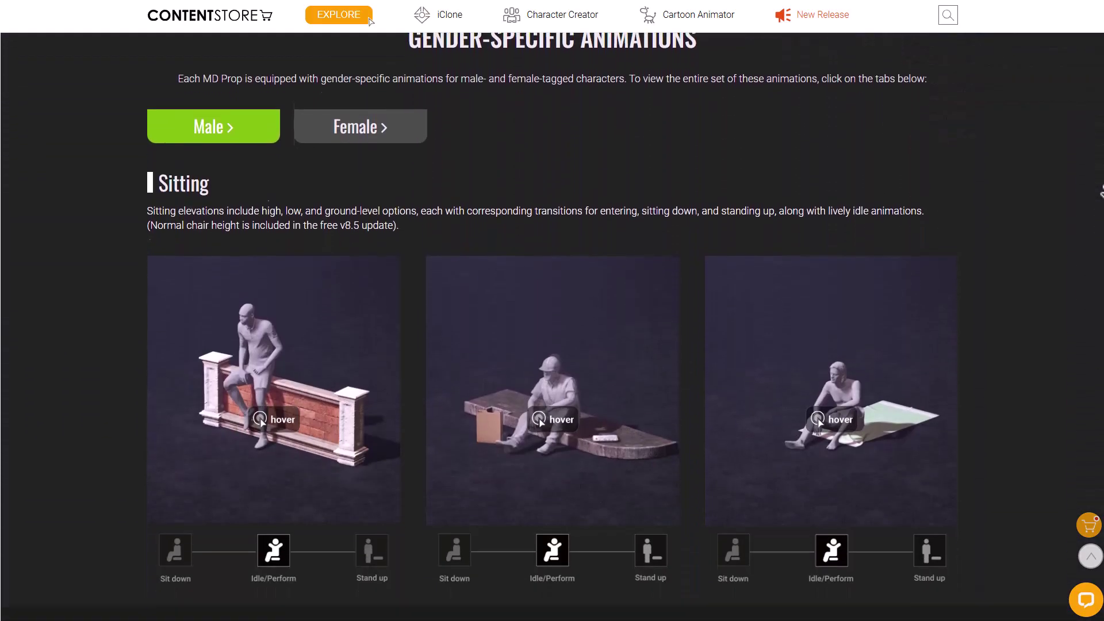
scroll(369, 21, down, 9)
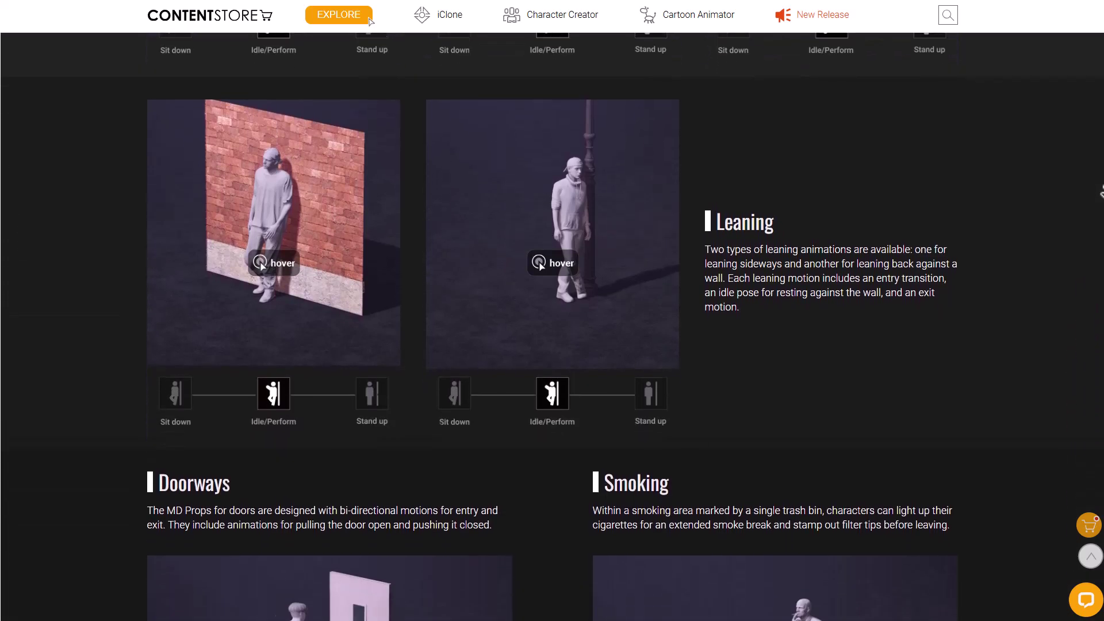
scroll(370, 21, down, 10)
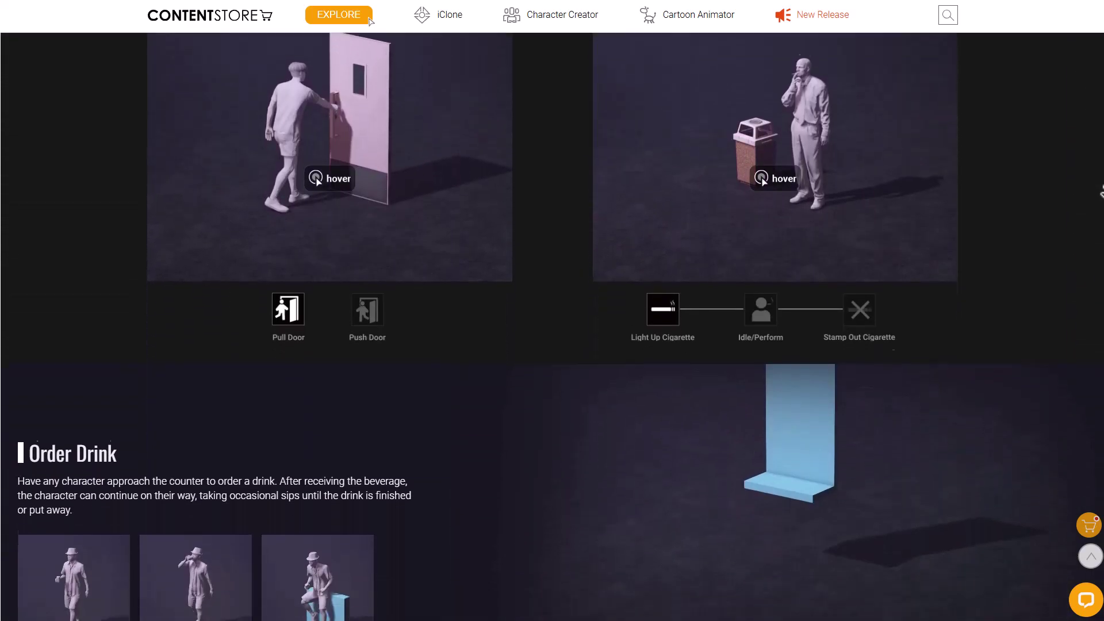
scroll(370, 22, down, 5)
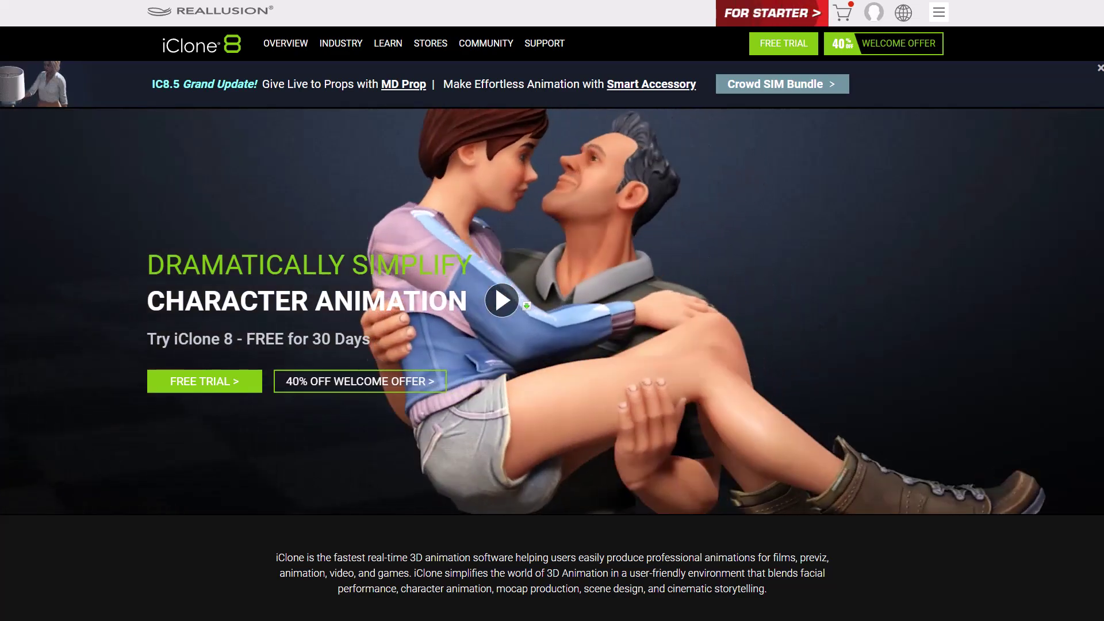
Step: Scroll through the iClone 8 feature sections and the AccuRIG page to its Free-versus-Advanced comparison
scroll(970, 510, down, 8)
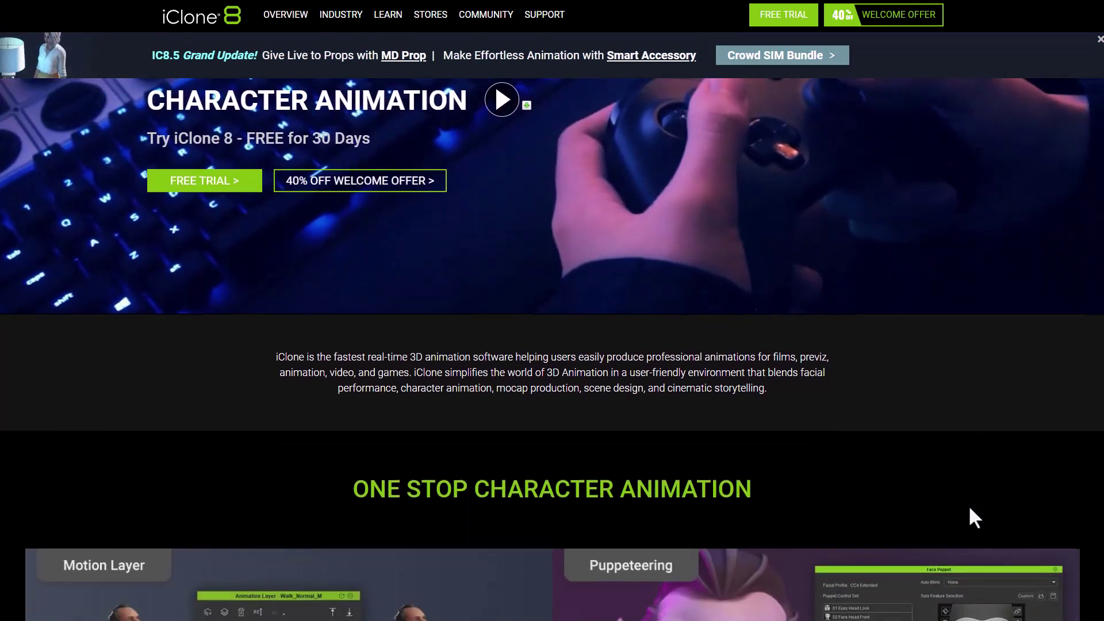
scroll(969, 508, down, 3)
scroll(970, 508, down, 2)
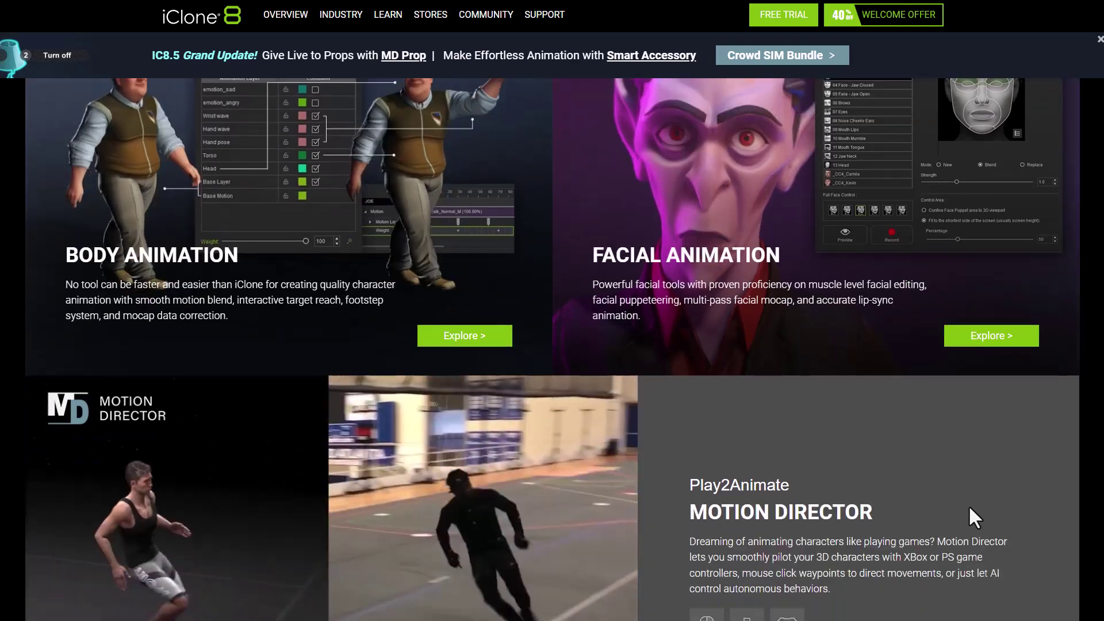
scroll(969, 505, down, 5)
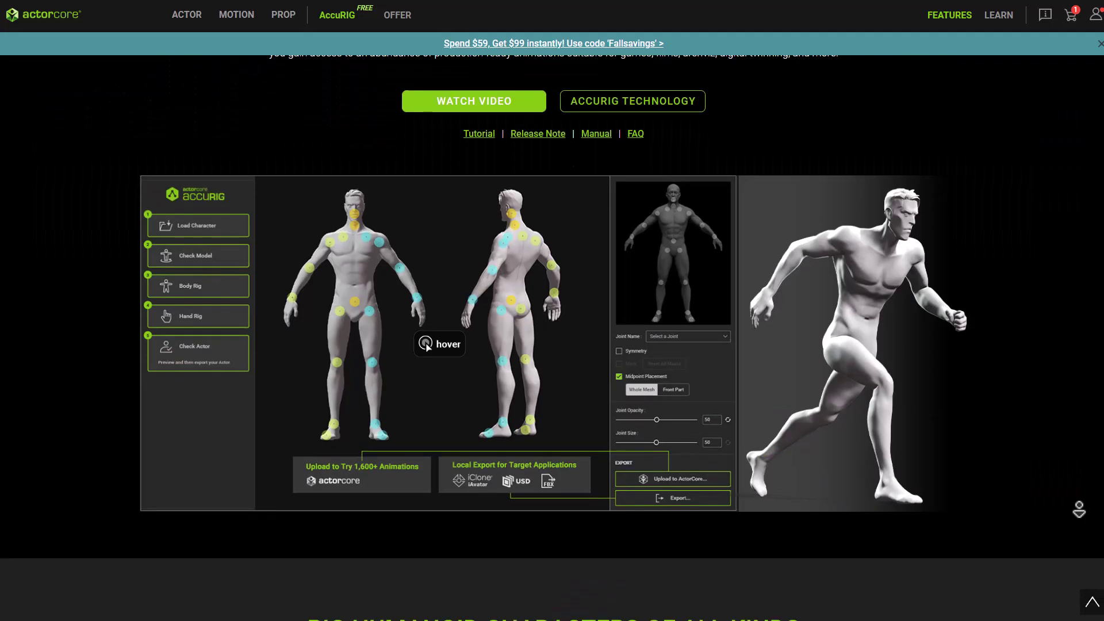
scroll(552, 343, down, 3)
scroll(552, 342, down, 6)
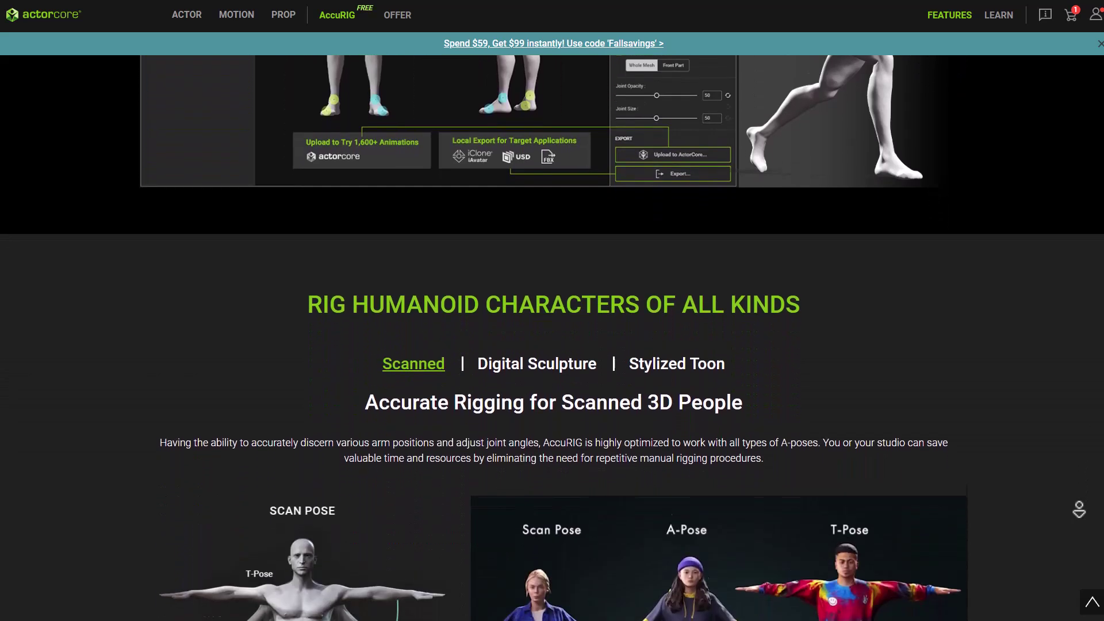
scroll(552, 342, down, 2)
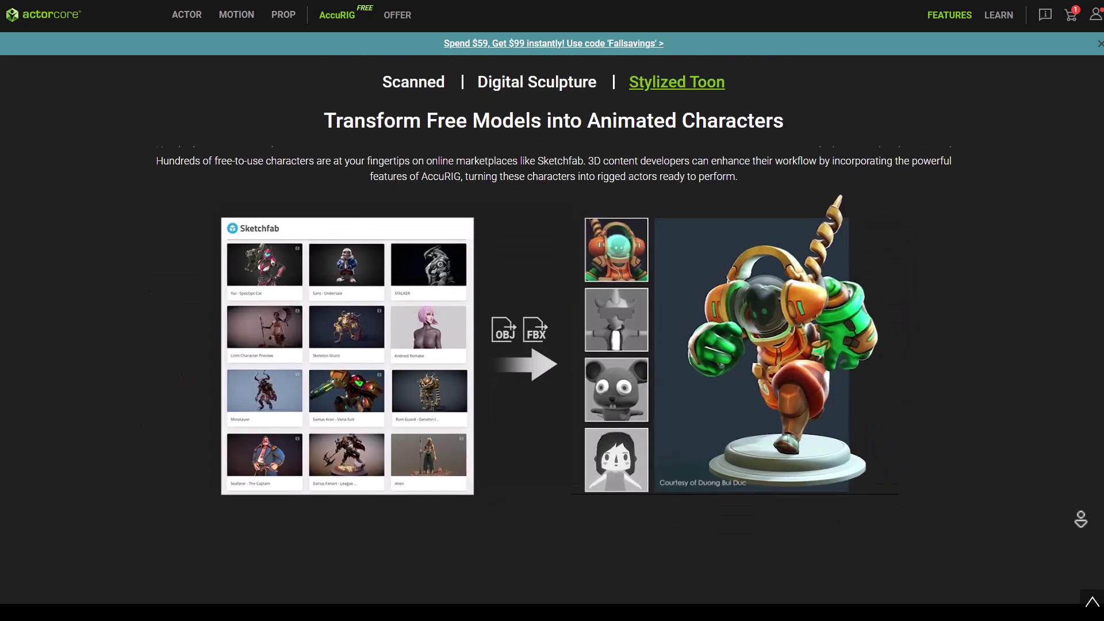
scroll(552, 342, down, 10)
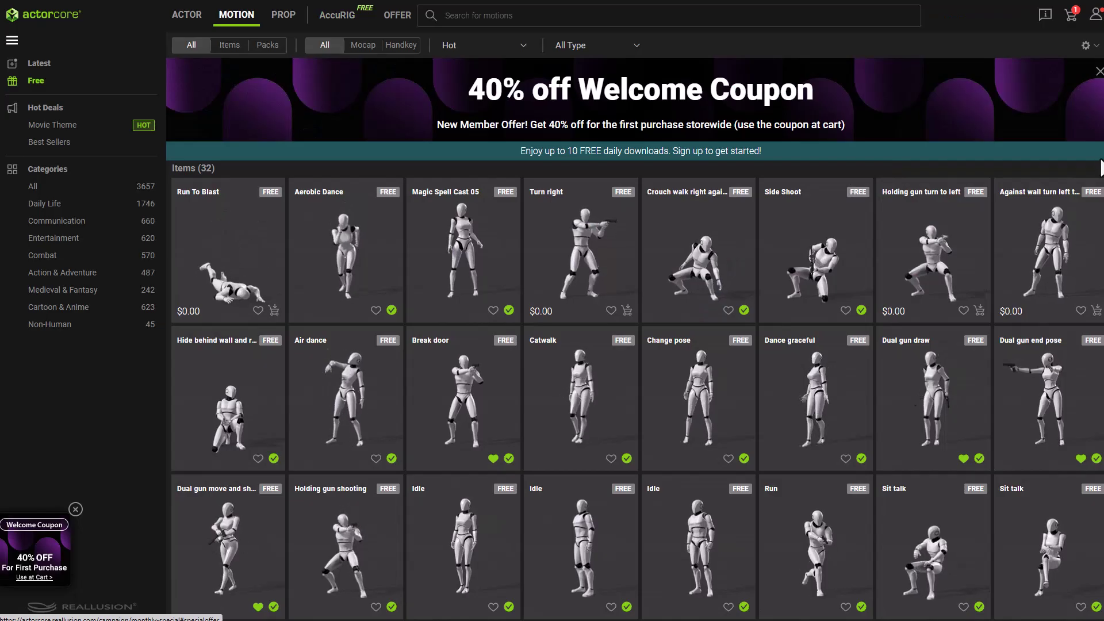
Step: Scroll through the CC Character Base page's feature and topology sections
scroll(1102, 168, down, 3)
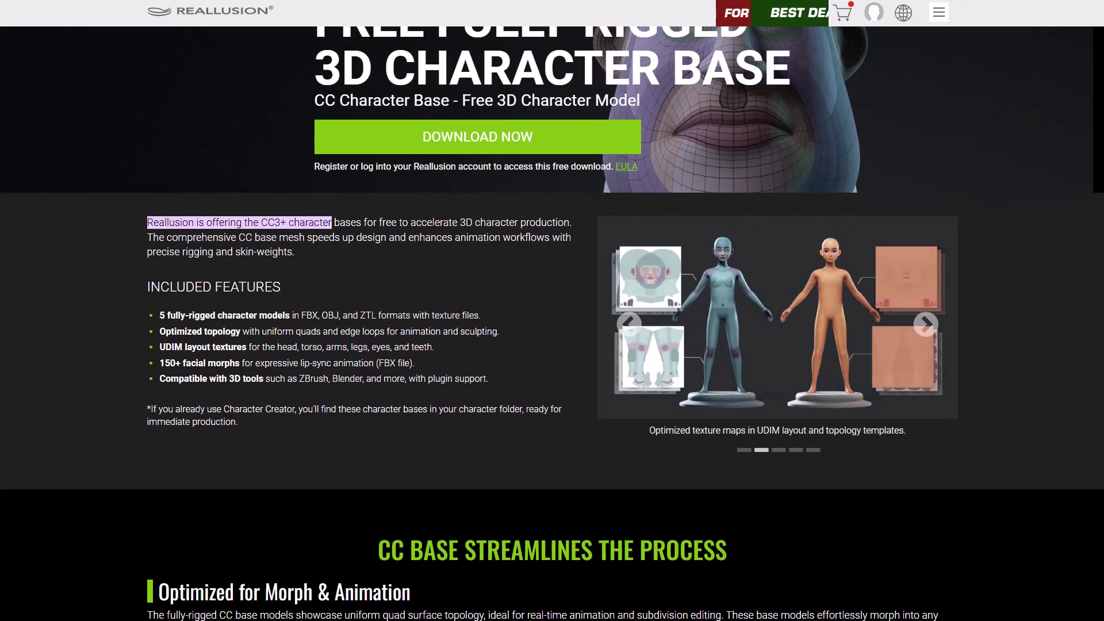
scroll(553, 311, down, 2)
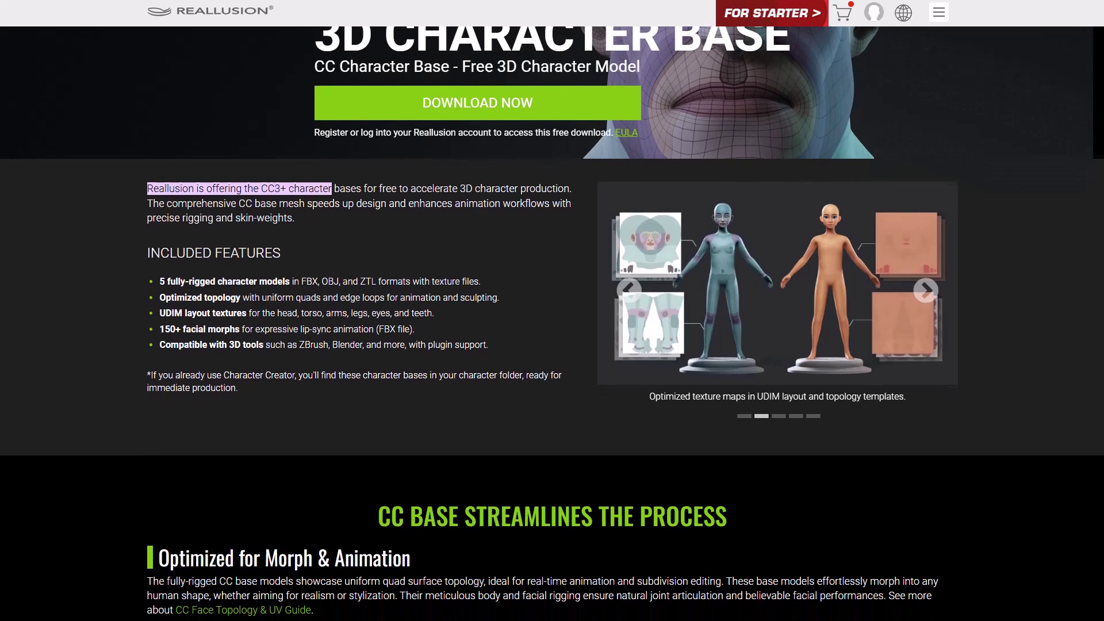
scroll(553, 310, down, 5)
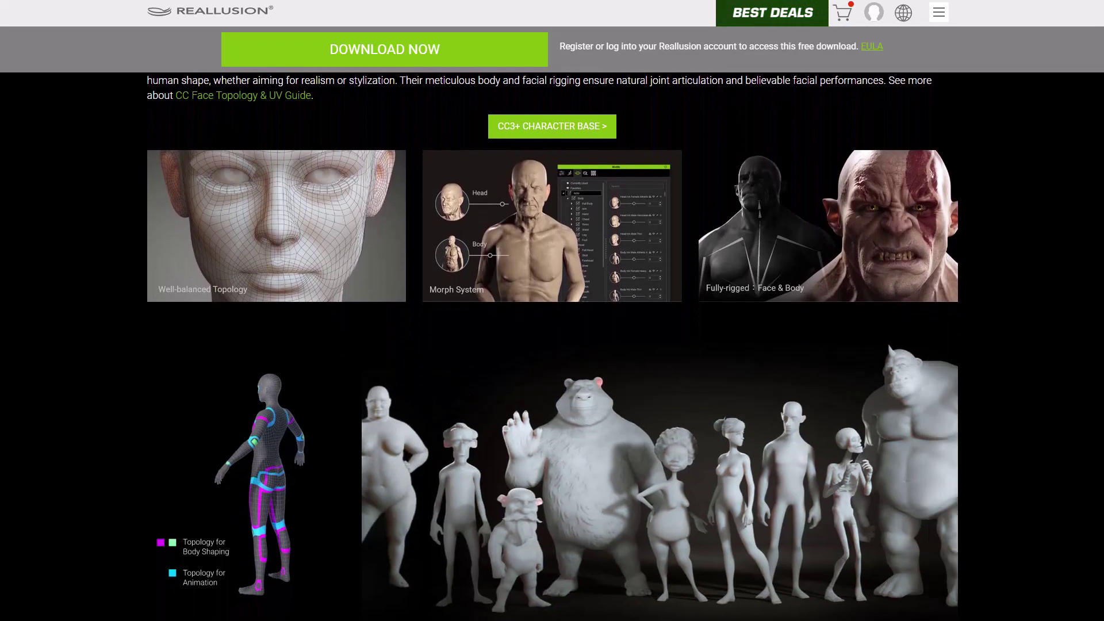
scroll(552, 311, down, 5)
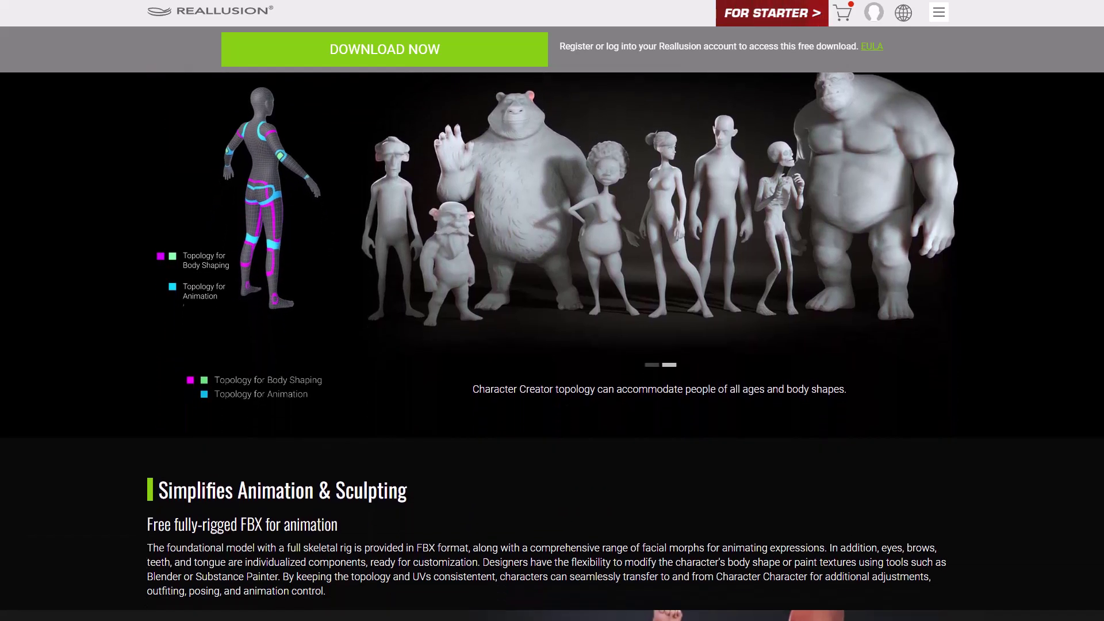
scroll(552, 311, down, 4)
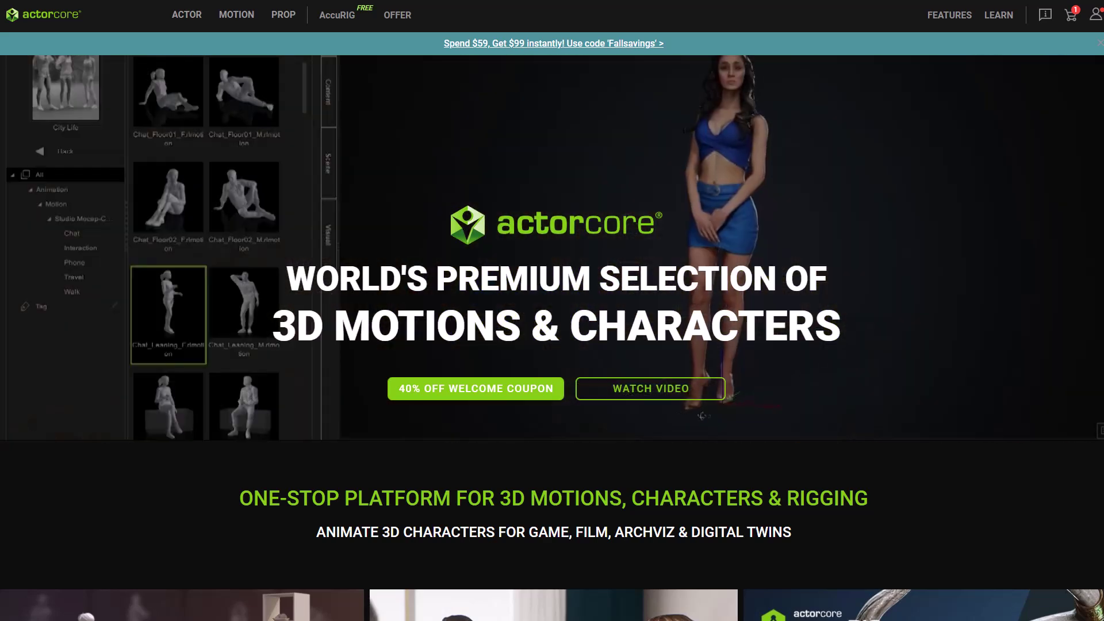
Step: Scroll the ActorCore home page past the feature cards and the Latest Offers crowd-set carousel
scroll(854, 255, down, 3)
scroll(853, 254, down, 10)
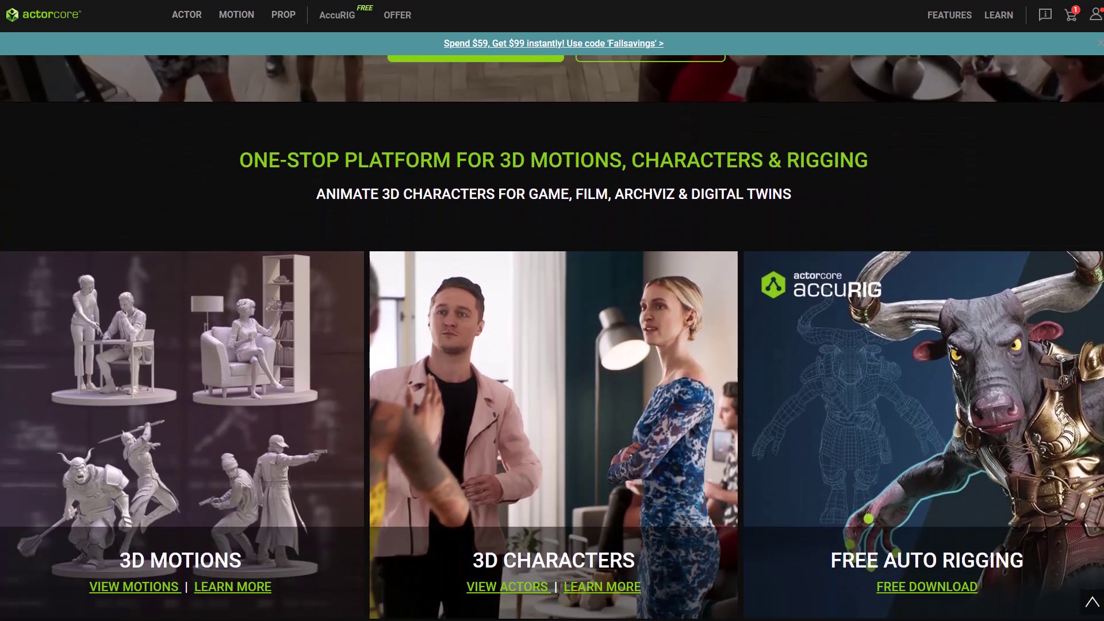
scroll(1099, 178, down, 6)
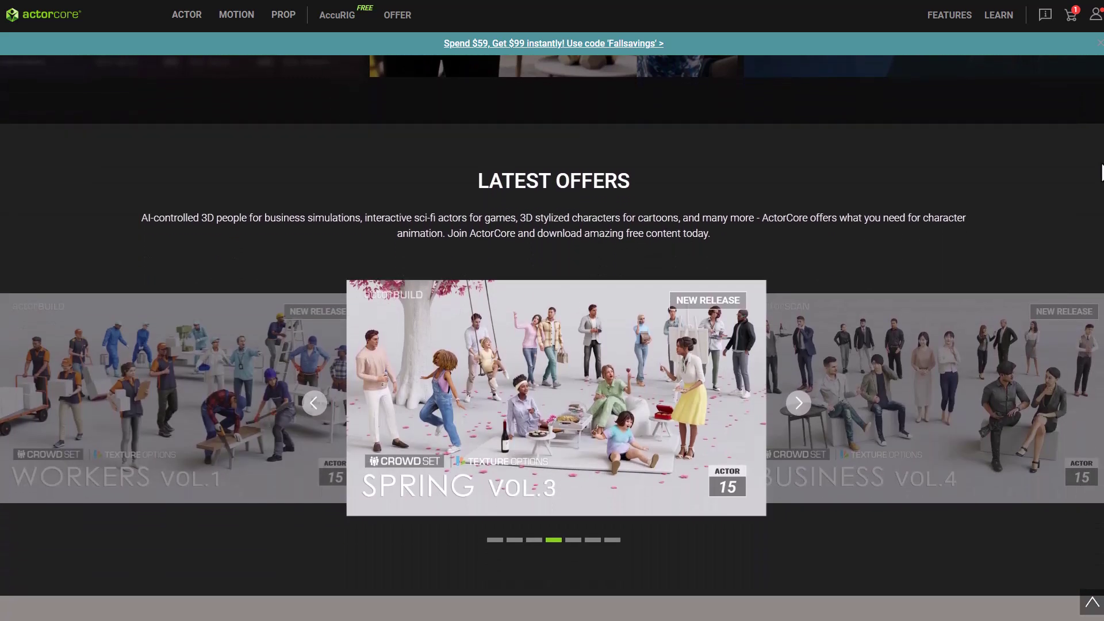
scroll(1099, 202, down, 9)
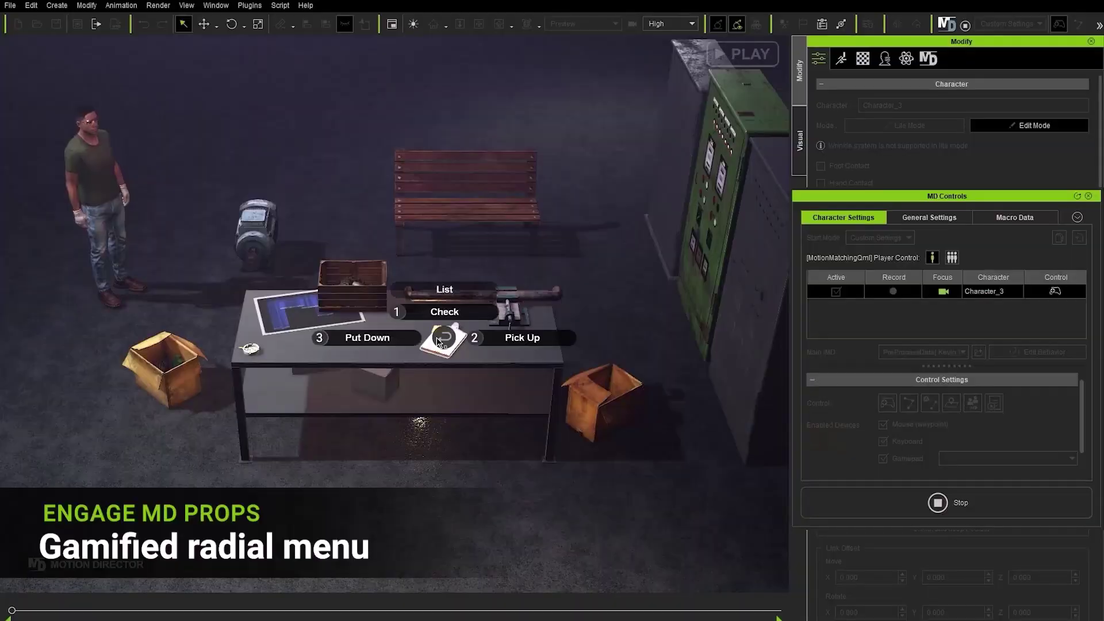
Step: Select the wooden crate on the worktable as the Motion Director interaction prop
click(438, 340)
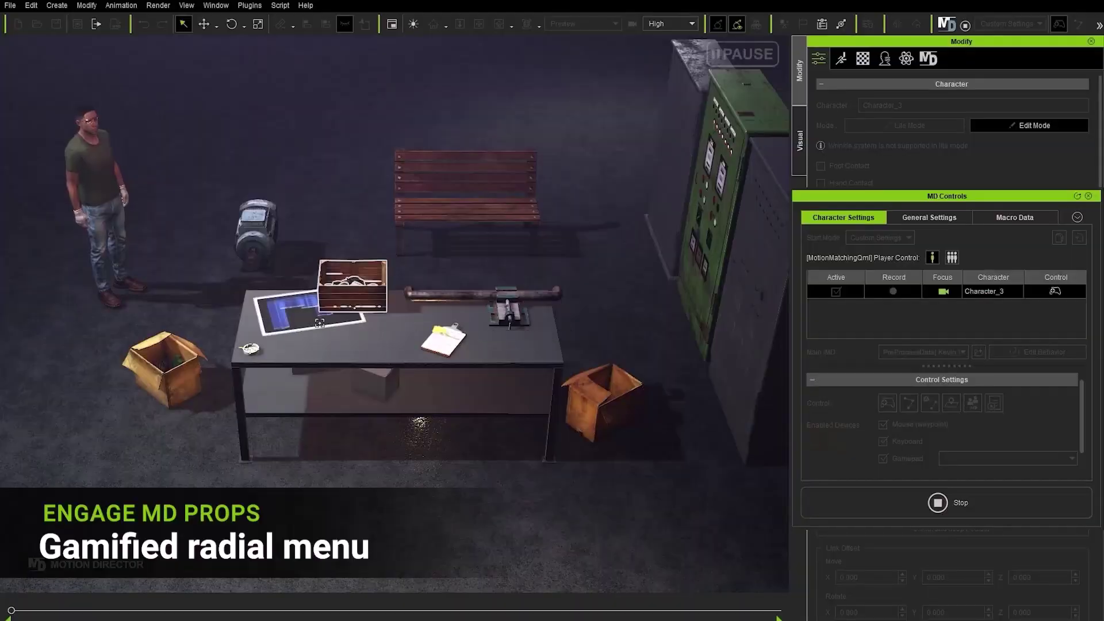